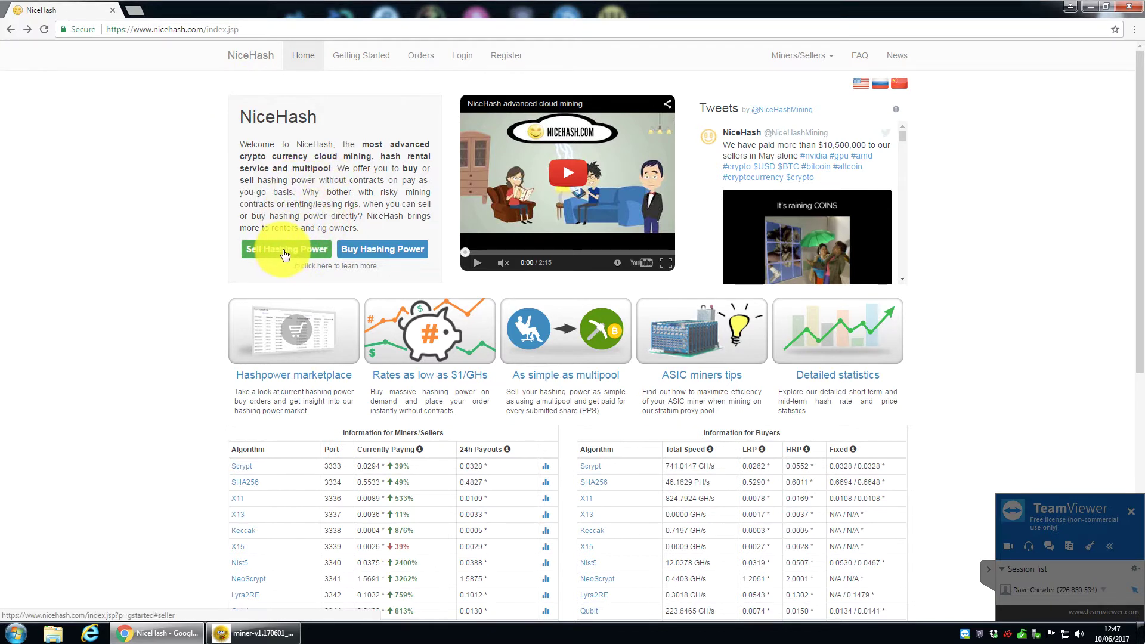
Step: Open the Sell Hashing Power section of the NiceHash Getting Started guide from the home page
{"action": "left_click", "coordinate": [284, 250]}
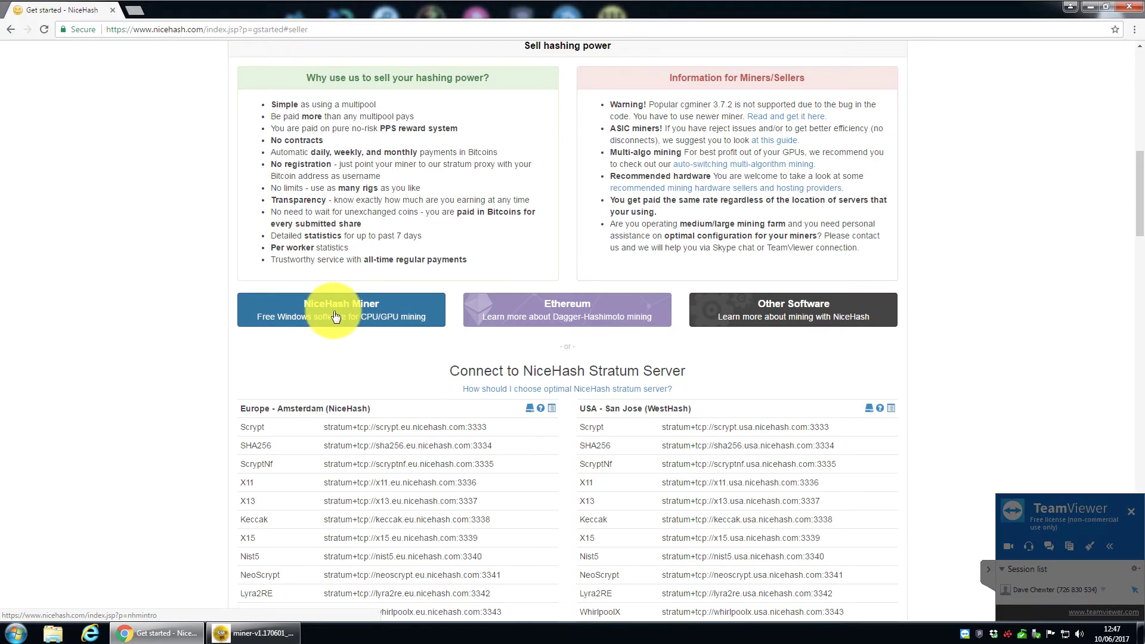
Step: Download NiceHashMiner_v1.7.5.13.zip for Windows and show it in the Downloads folder
{"action": "left_click", "coordinate": [335, 317]}
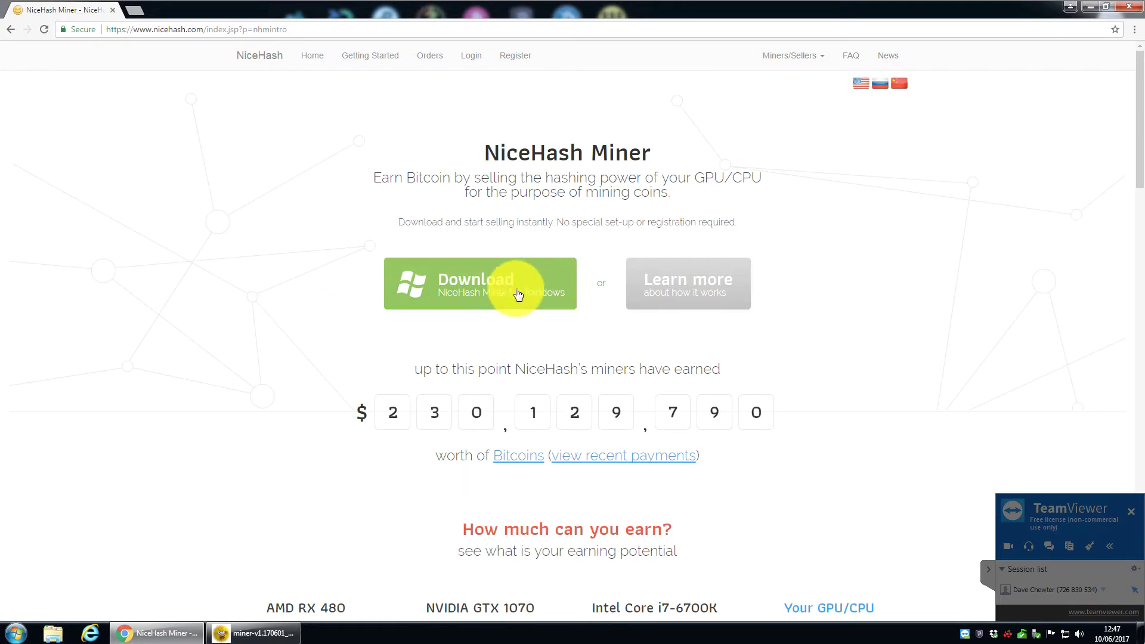
{"action": "left_click", "coordinate": [517, 294]}
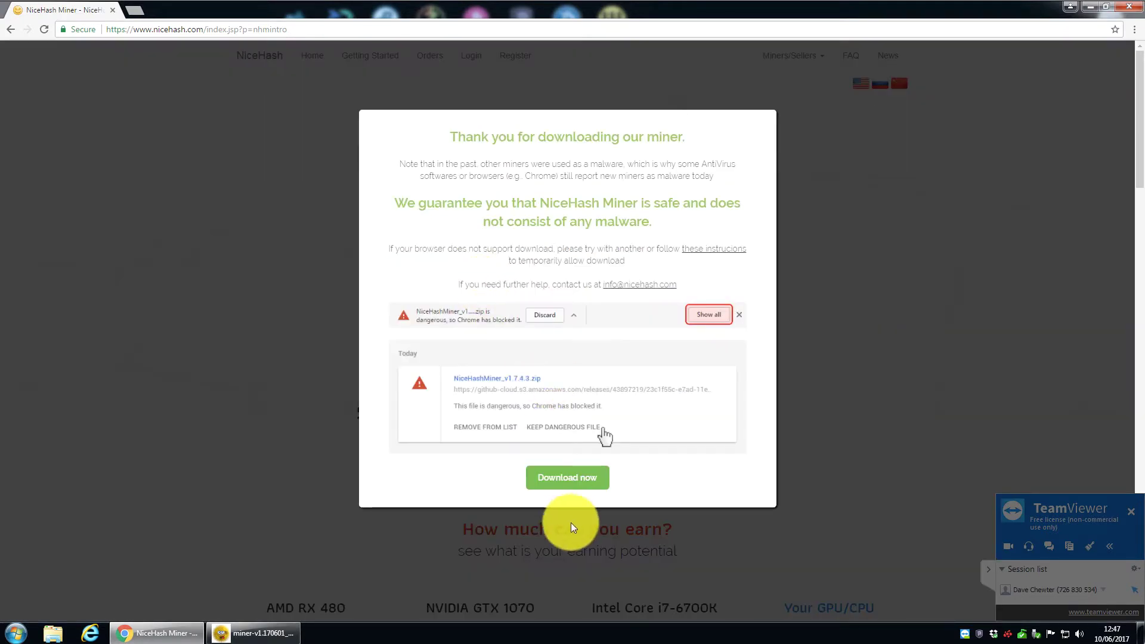
{"action": "left_click", "coordinate": [559, 479]}
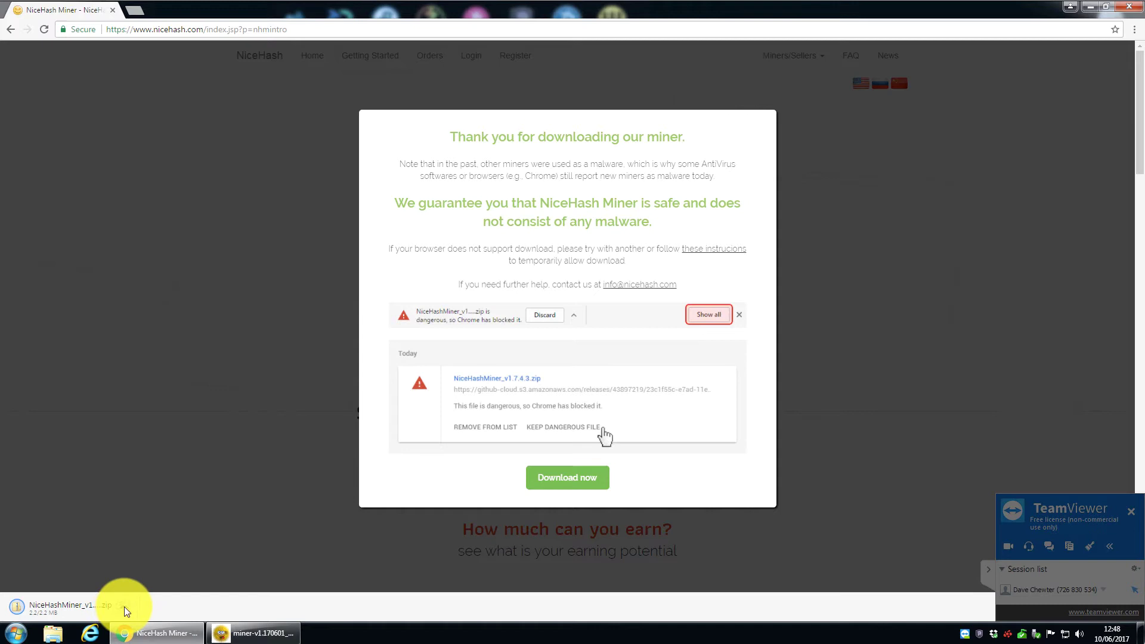
{"action": "left_click", "coordinate": [124, 608]}
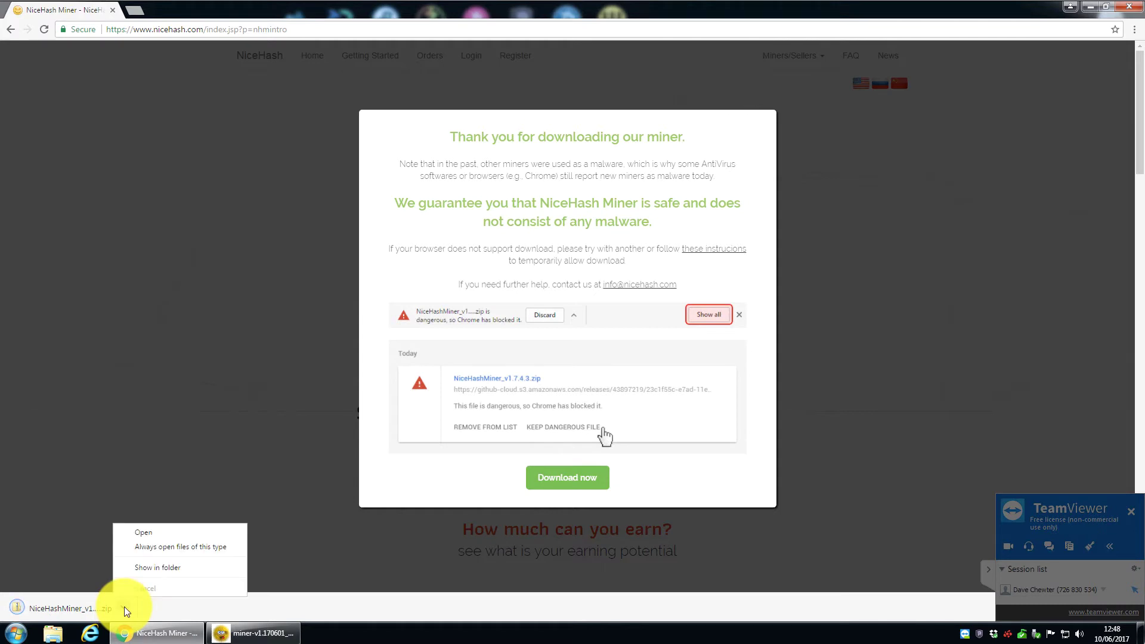
{"action": "left_click", "coordinate": [161, 569]}
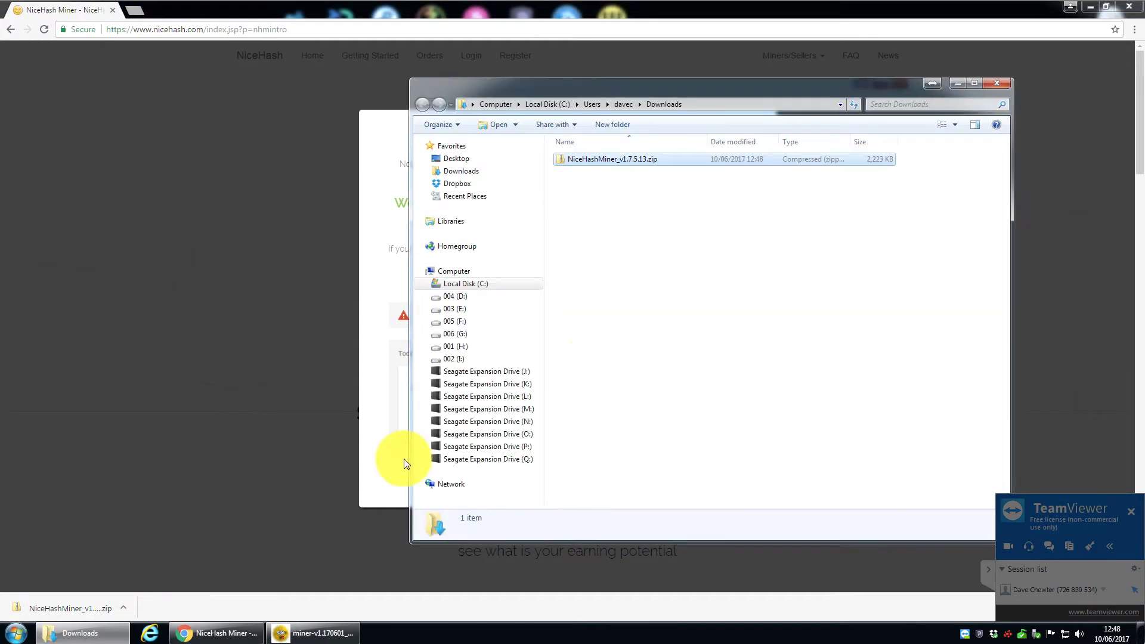
Step: Extract NiceHashMiner_v1.7.5.13.zip into the suggested NiceHashMiner_v1.7.5.13 folder
{"action": "right_click", "coordinate": [639, 159]}
{"action": "left_click", "coordinate": [700, 198]}
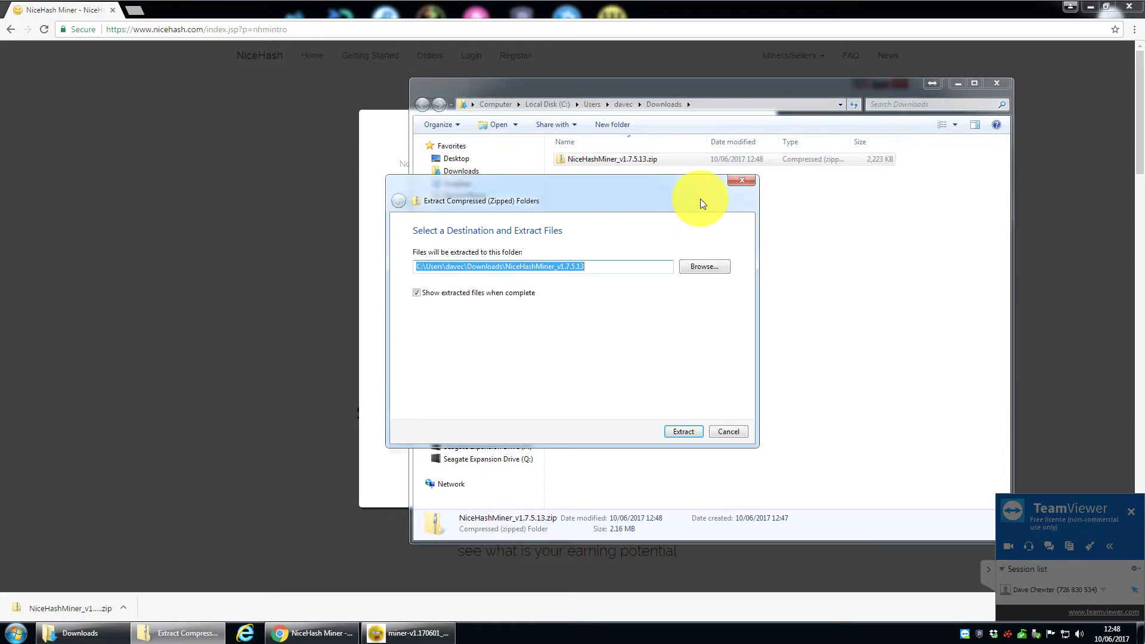
{"action": "left_click", "coordinate": [684, 432]}
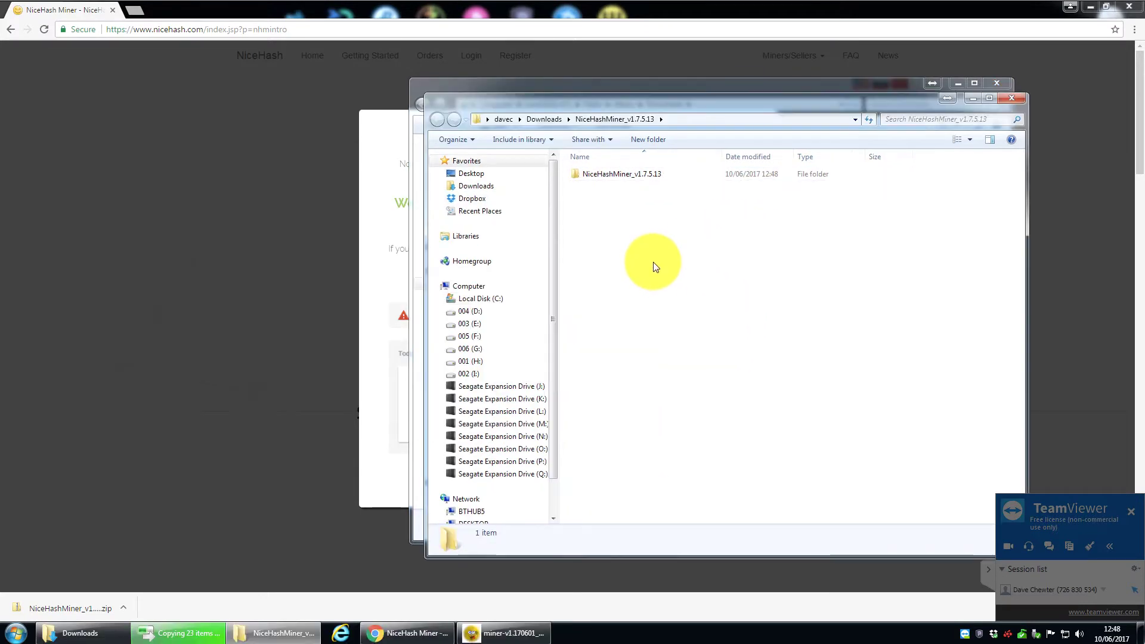
Step: Look through the 20 extracted files, then close both Explorer windows
{"action": "double_click", "coordinate": [622, 174]}
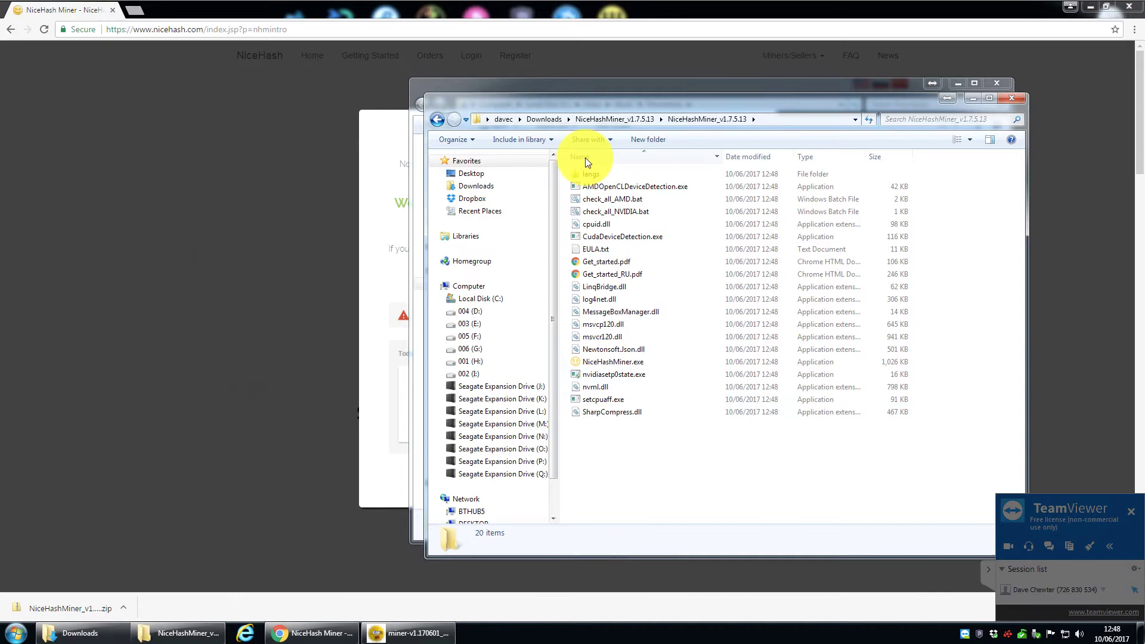
{"action": "double_click", "coordinate": [430, 100]}
{"action": "double_click", "coordinate": [417, 84]}
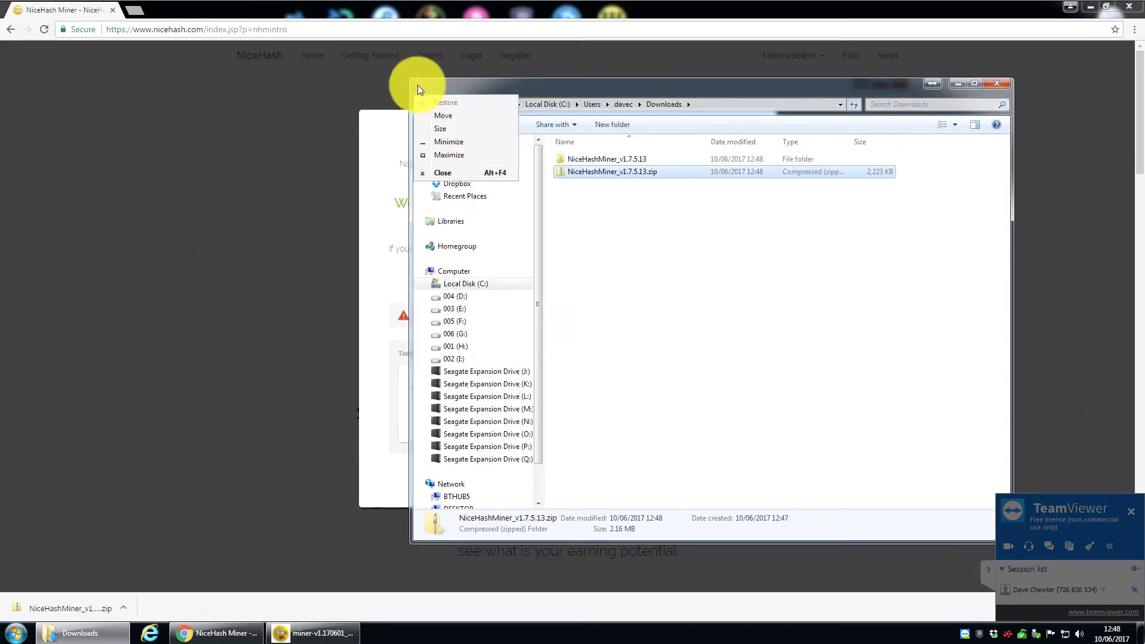
Step: Minimise Chrome, launch NiceHash Miner v1.7.5.12 from its desktop shortcut and reposition the window
{"action": "left_click", "coordinate": [1091, 8]}
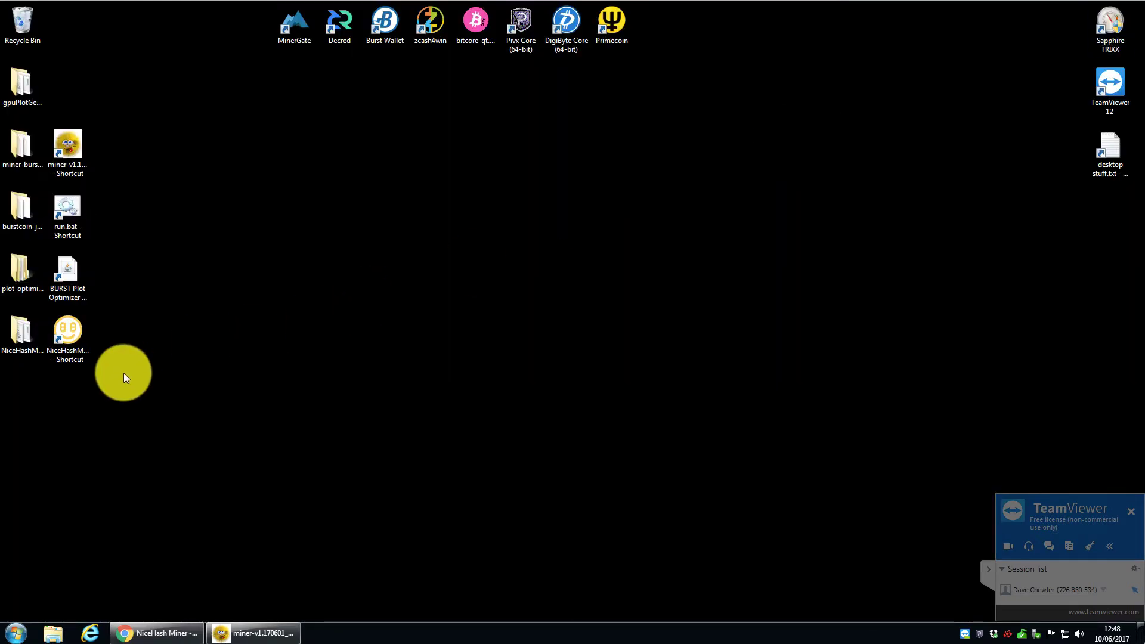
{"action": "double_click", "coordinate": [21, 337]}
{"action": "left_click", "coordinate": [997, 84]}
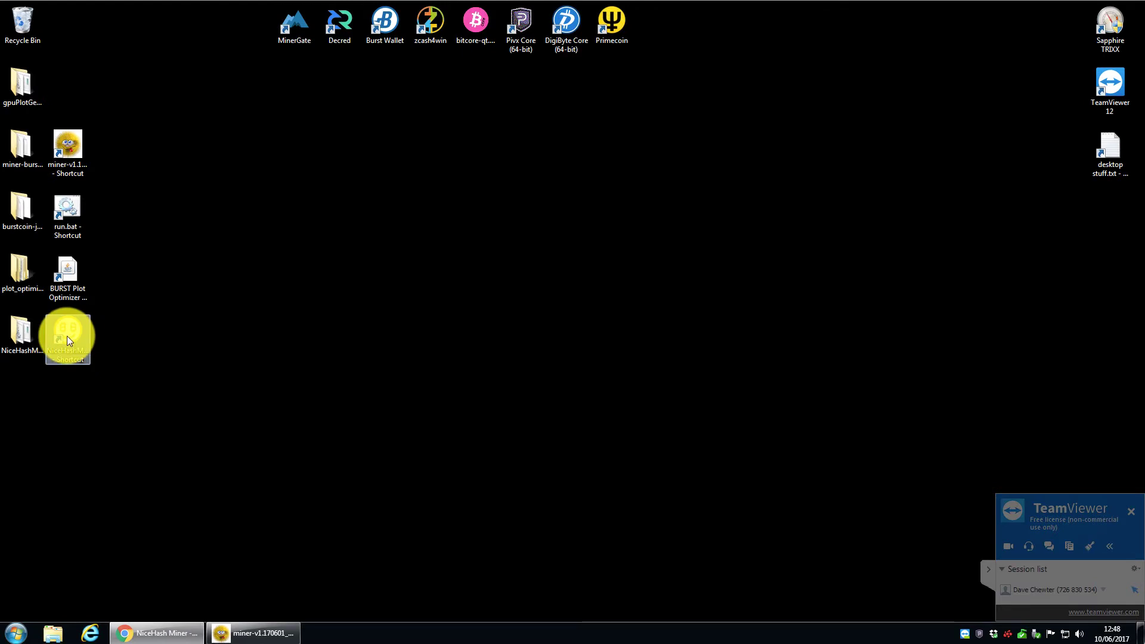
{"action": "left_click", "coordinate": [67, 335]}
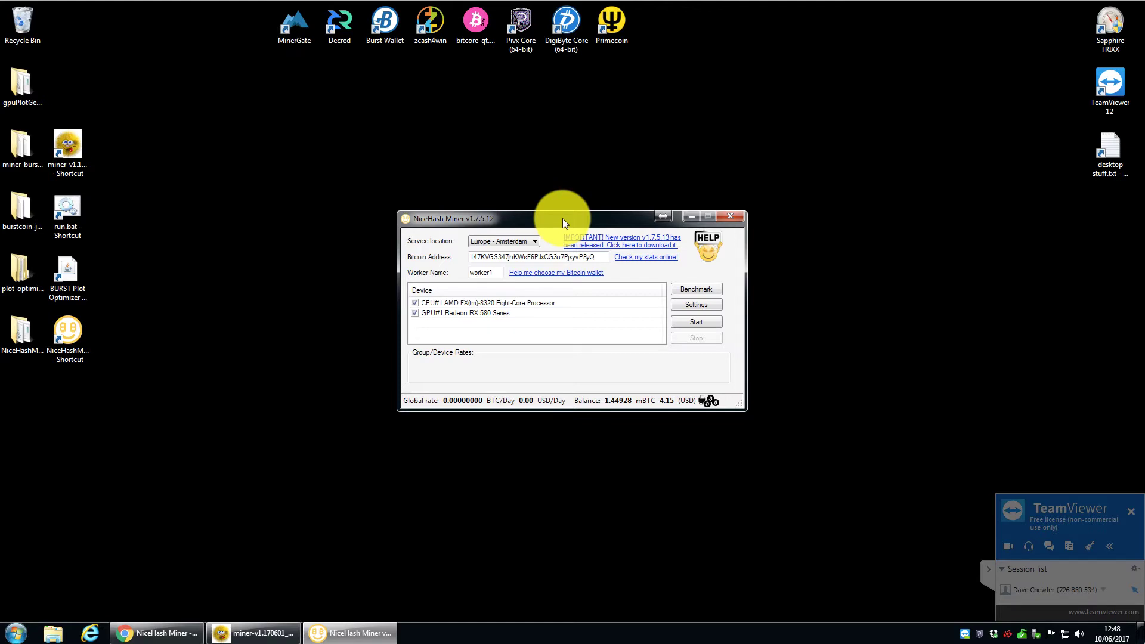
{"action": "left_click_drag", "start_coordinate": [563, 219], "coordinate": [541, 187]}
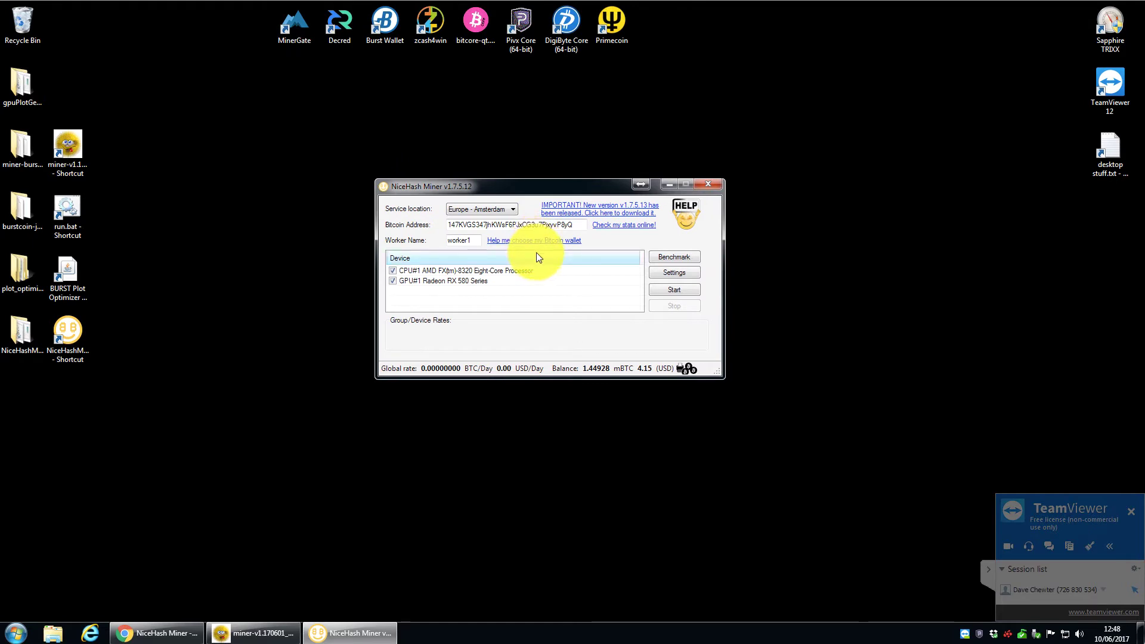
{"action": "left_click", "coordinate": [674, 258]}
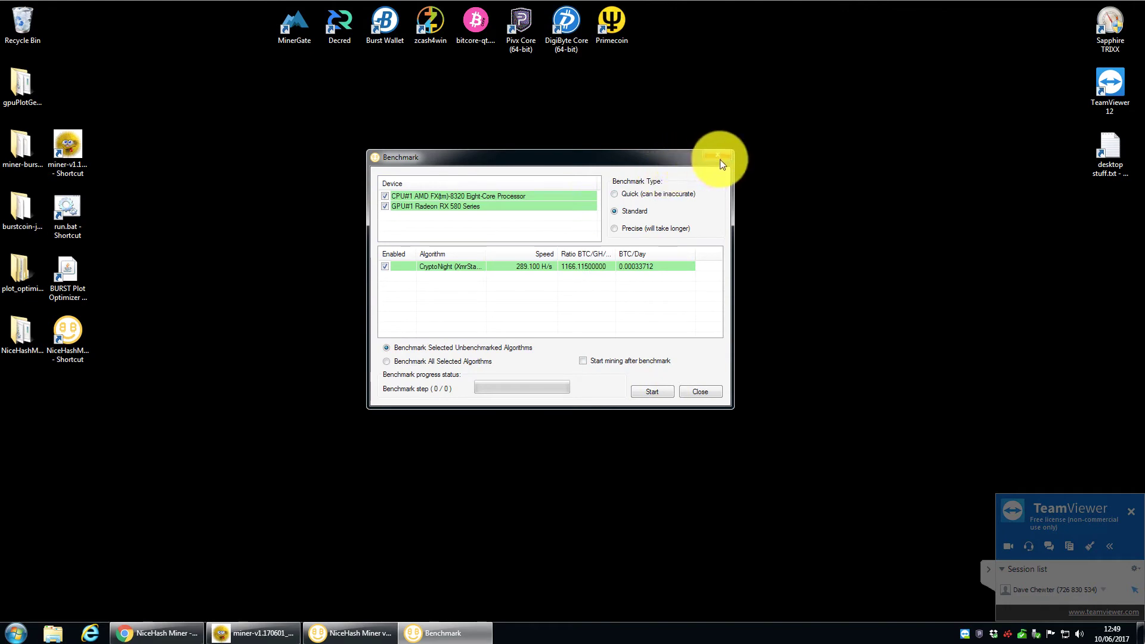
{"action": "left_click", "coordinate": [699, 393]}
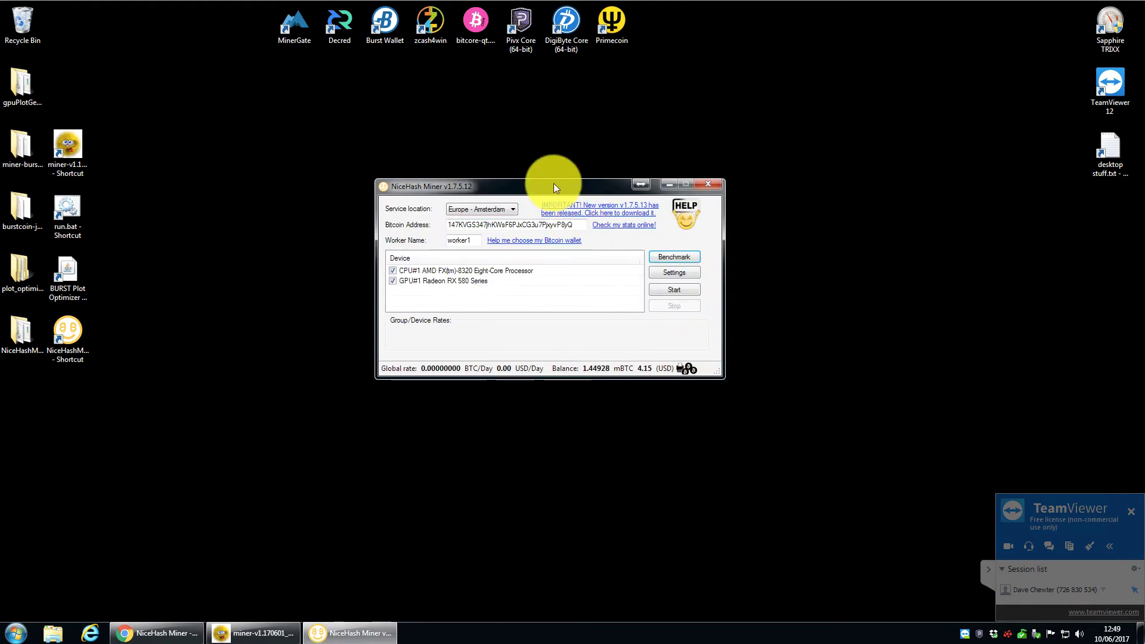
{"action": "left_click_drag", "start_coordinate": [554, 186], "coordinate": [524, 190]}
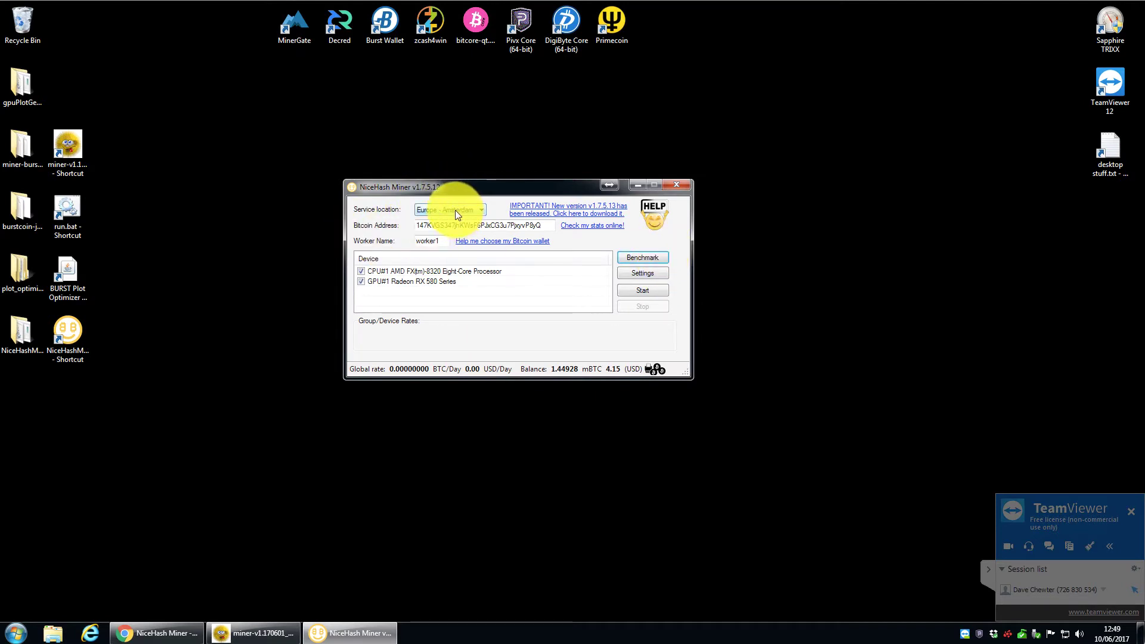
{"action": "left_click", "coordinate": [456, 210]}
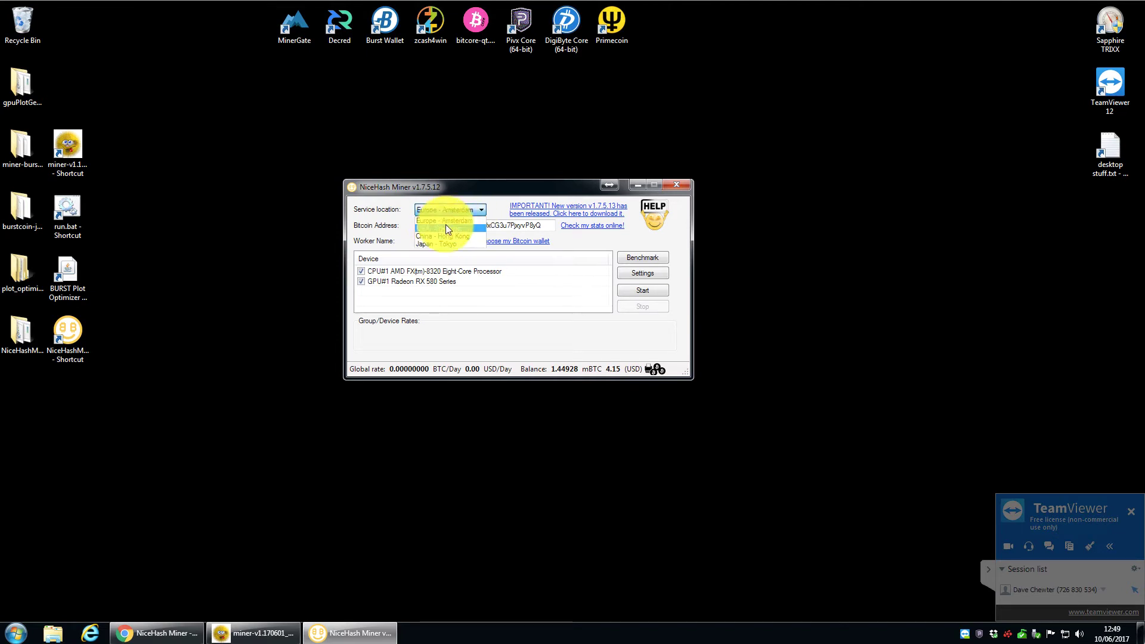
{"action": "left_click", "coordinate": [449, 221]}
{"action": "double_click", "coordinate": [473, 224]}
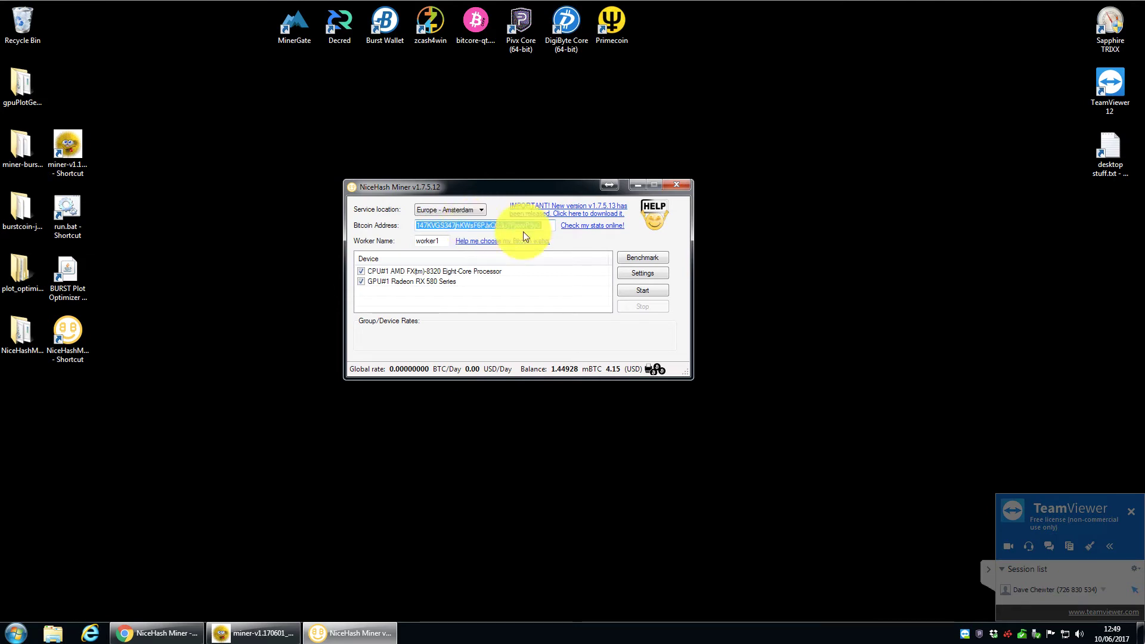
{"action": "left_click", "coordinate": [545, 227]}
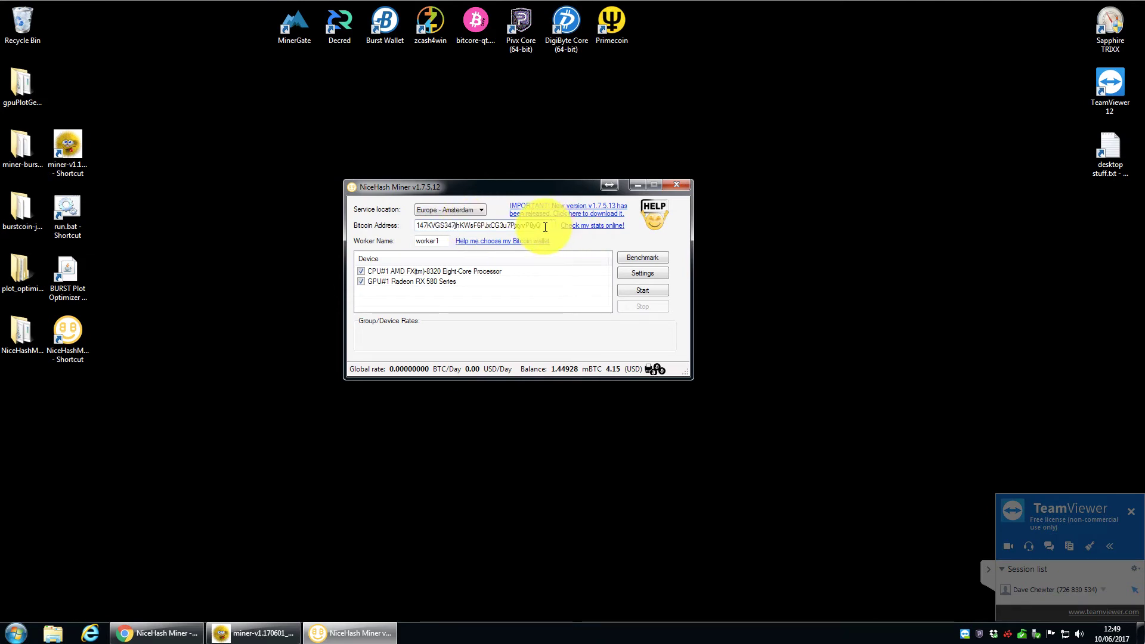
{"action": "left_click", "coordinate": [437, 241]}
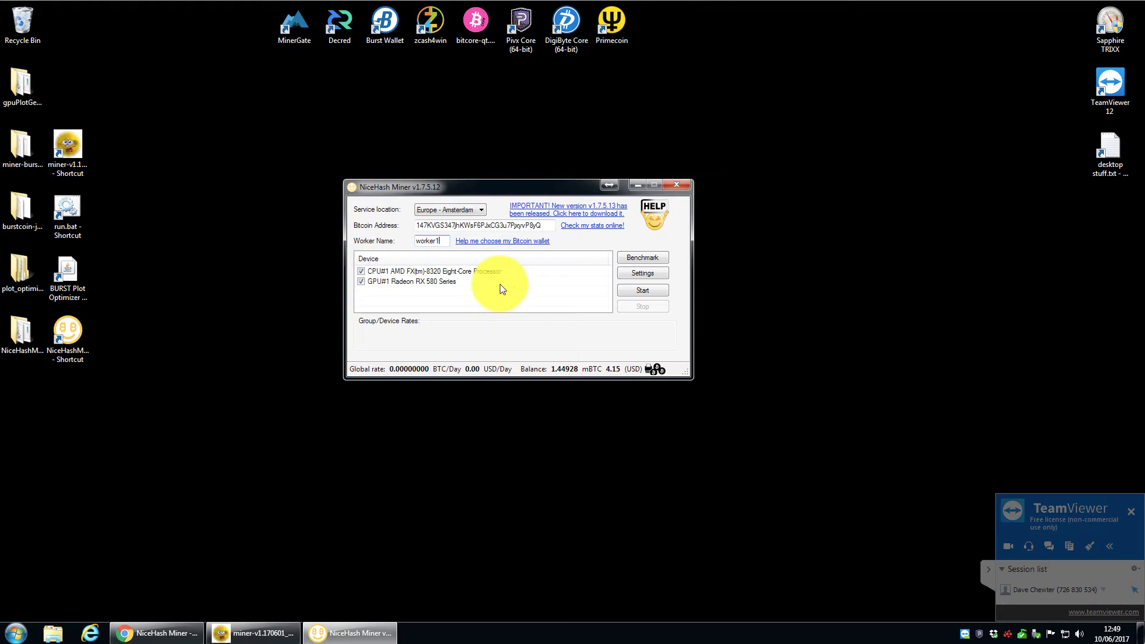
Step: Start mining and tile the xmr-stak-cpu and Claymore consoles left of the NiceHash Miner window
{"action": "left_click", "coordinate": [646, 292]}
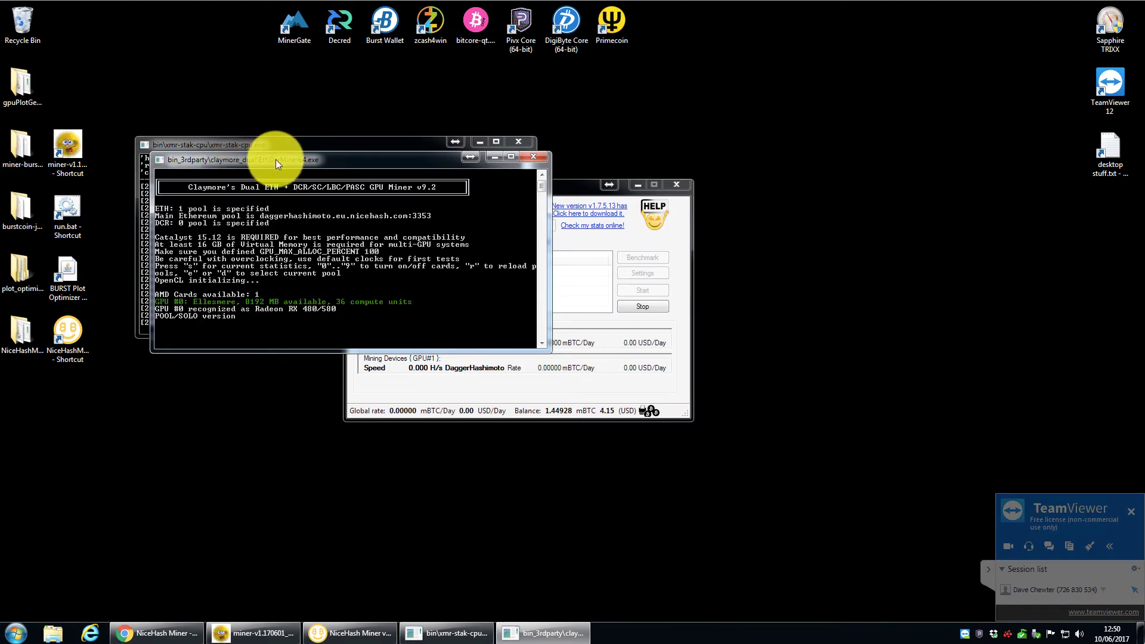
{"action": "left_click_drag", "start_coordinate": [263, 145], "coordinate": [184, 33]}
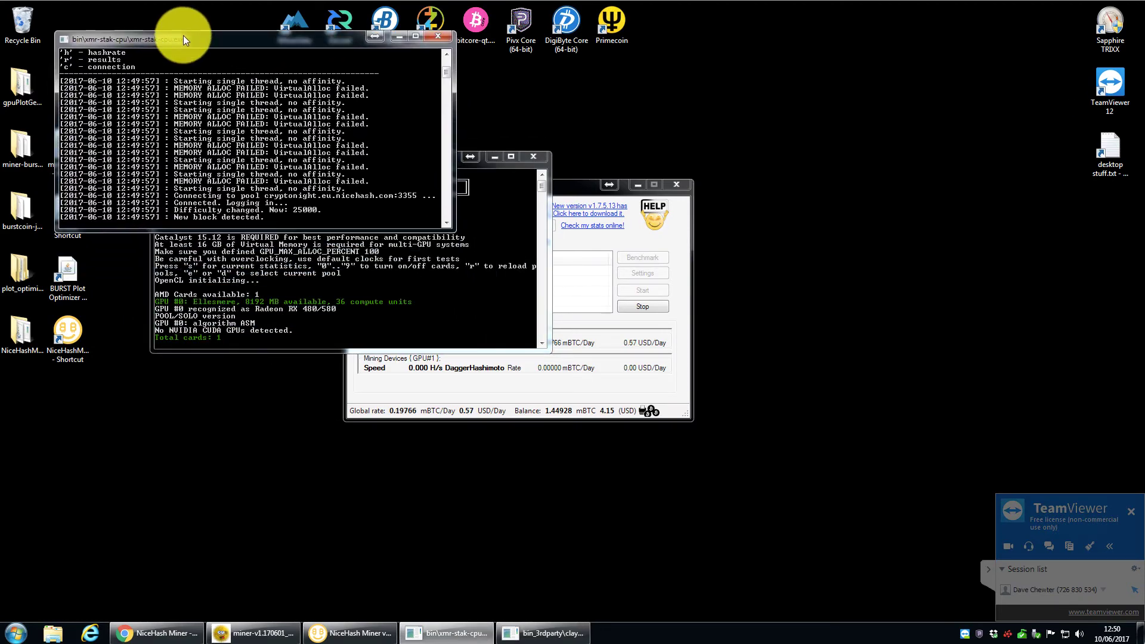
{"action": "left_click", "coordinate": [485, 165]}
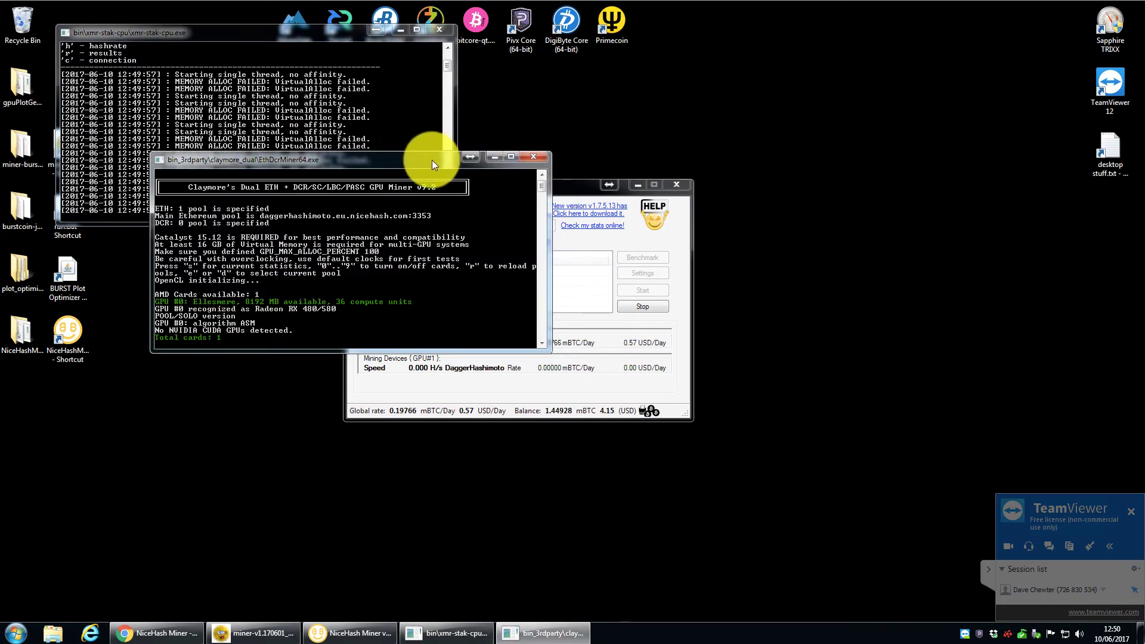
{"action": "left_click_drag", "start_coordinate": [432, 160], "coordinate": [343, 237]}
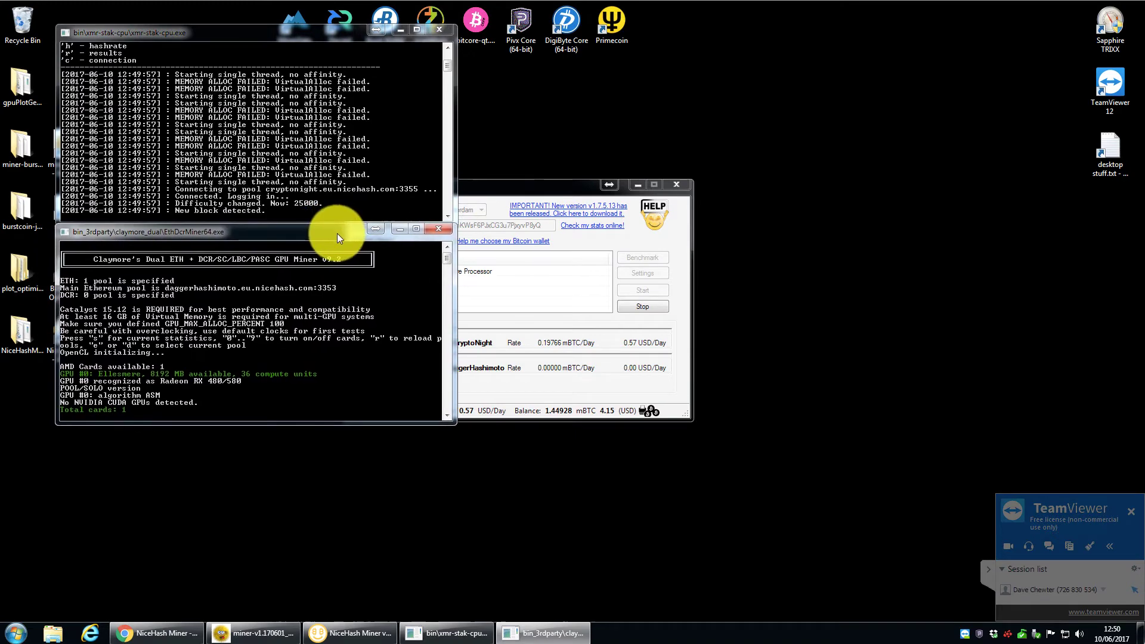
{"action": "left_click", "coordinate": [242, 33]}
{"action": "left_click_drag", "start_coordinate": [500, 183], "coordinate": [656, 162]}
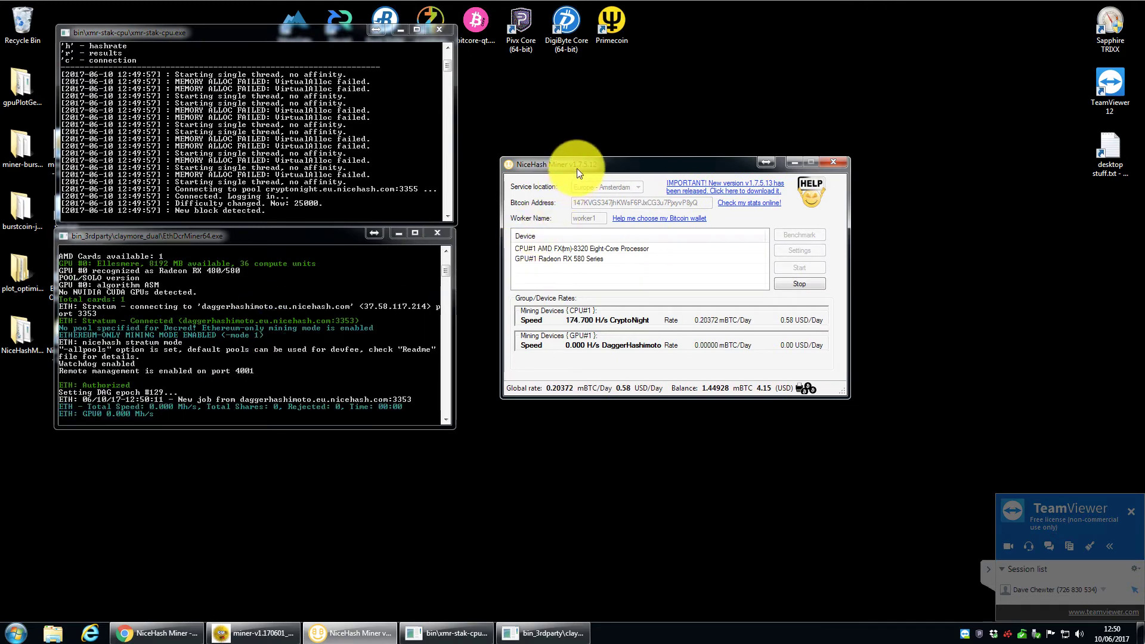
{"action": "left_click_drag", "start_coordinate": [578, 169], "coordinate": [560, 164]}
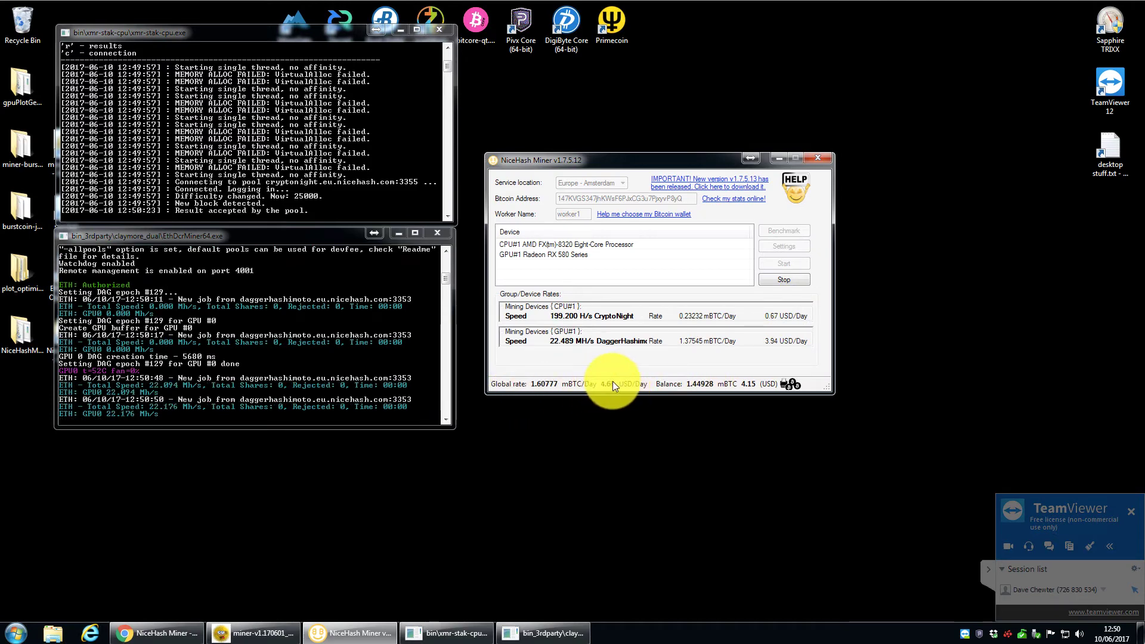
Step: Stop mining, untick CPU#1, minimise the extra console and restart mining on the GPU alone
{"action": "left_click", "coordinate": [785, 281]}
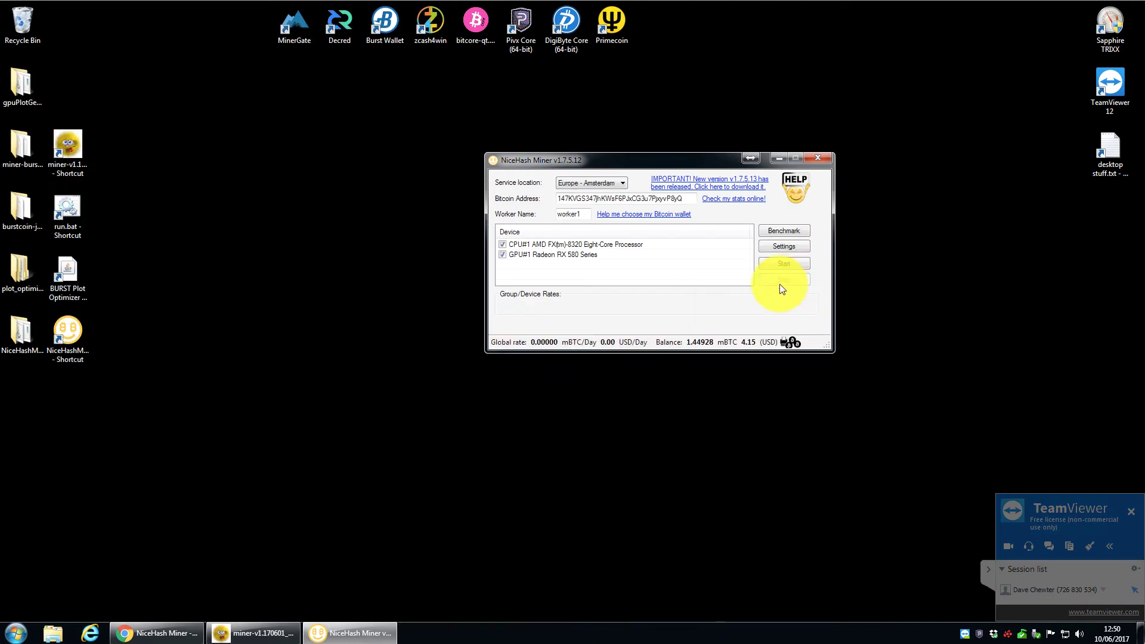
{"action": "left_click", "coordinate": [503, 244]}
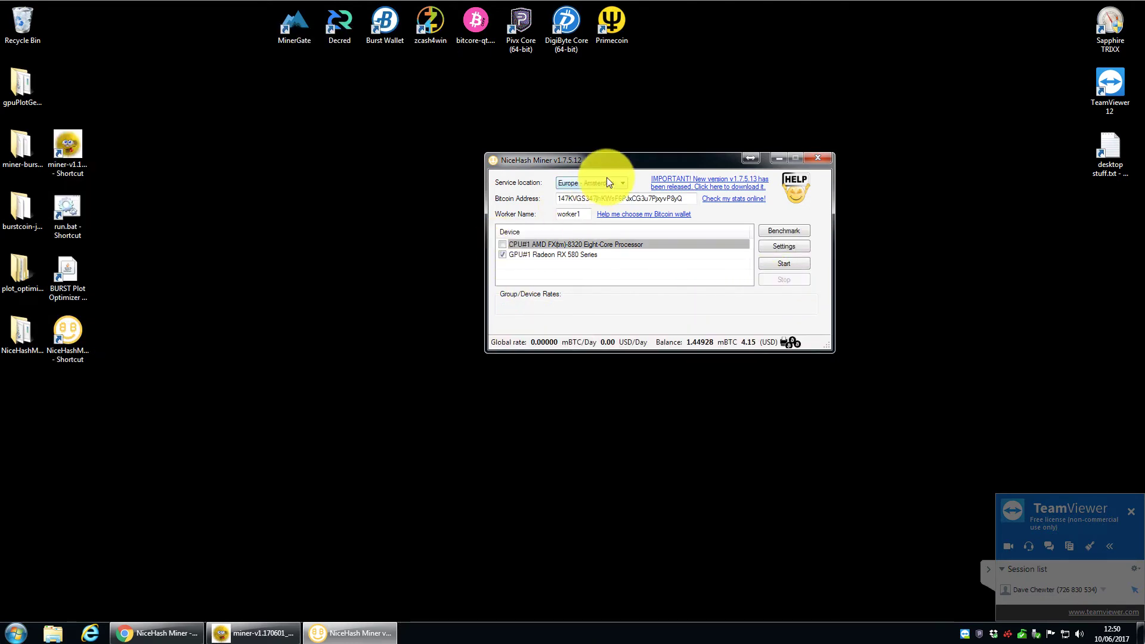
{"action": "left_click_drag", "start_coordinate": [614, 162], "coordinate": [460, 183]}
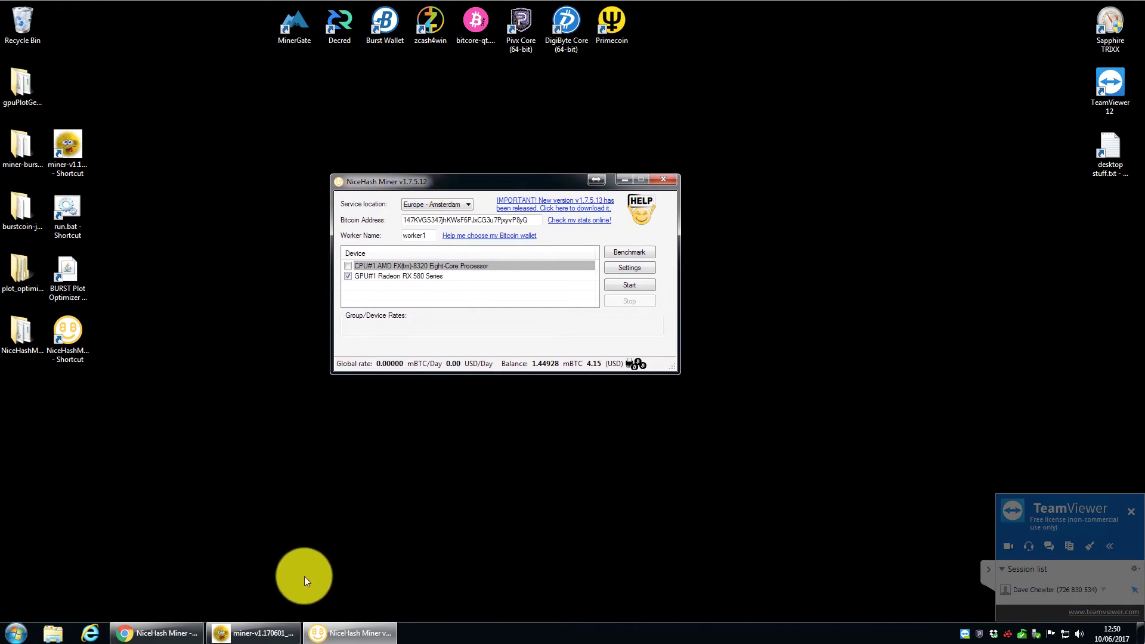
{"action": "left_click", "coordinate": [255, 632]}
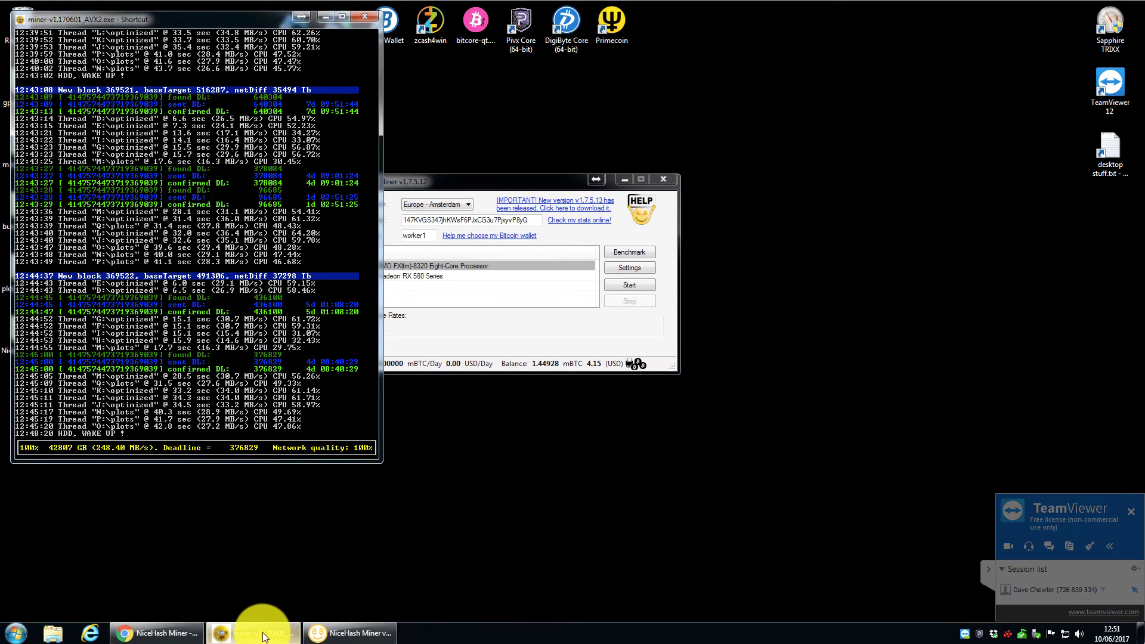
{"action": "left_click", "coordinate": [326, 17]}
{"action": "left_click_drag", "start_coordinate": [509, 183], "coordinate": [494, 173]}
{"action": "left_click", "coordinate": [615, 276]}
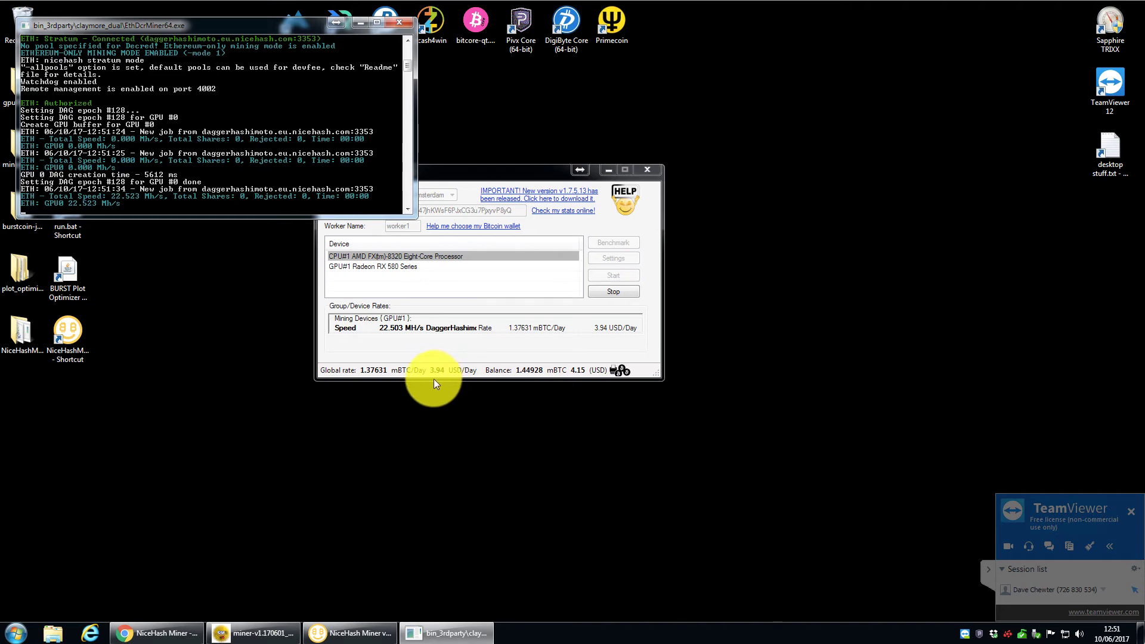
Step: In Chrome, dismiss the download popup and open Miners/Sellers > My miner, focusing the address search
{"action": "left_click", "coordinate": [160, 634]}
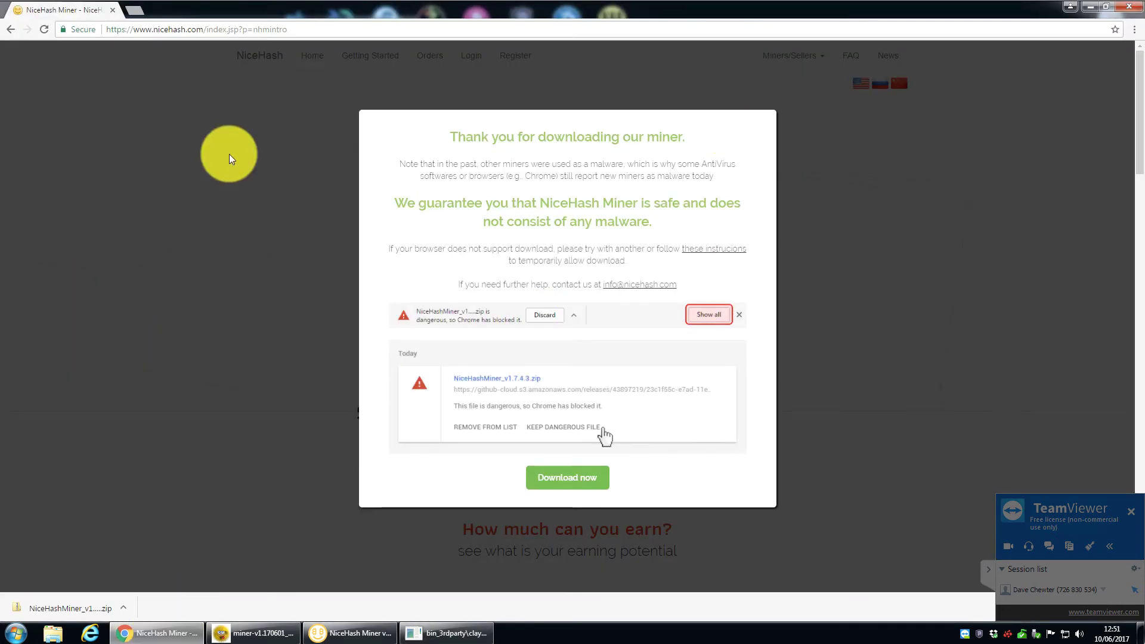
{"action": "left_click", "coordinate": [230, 158]}
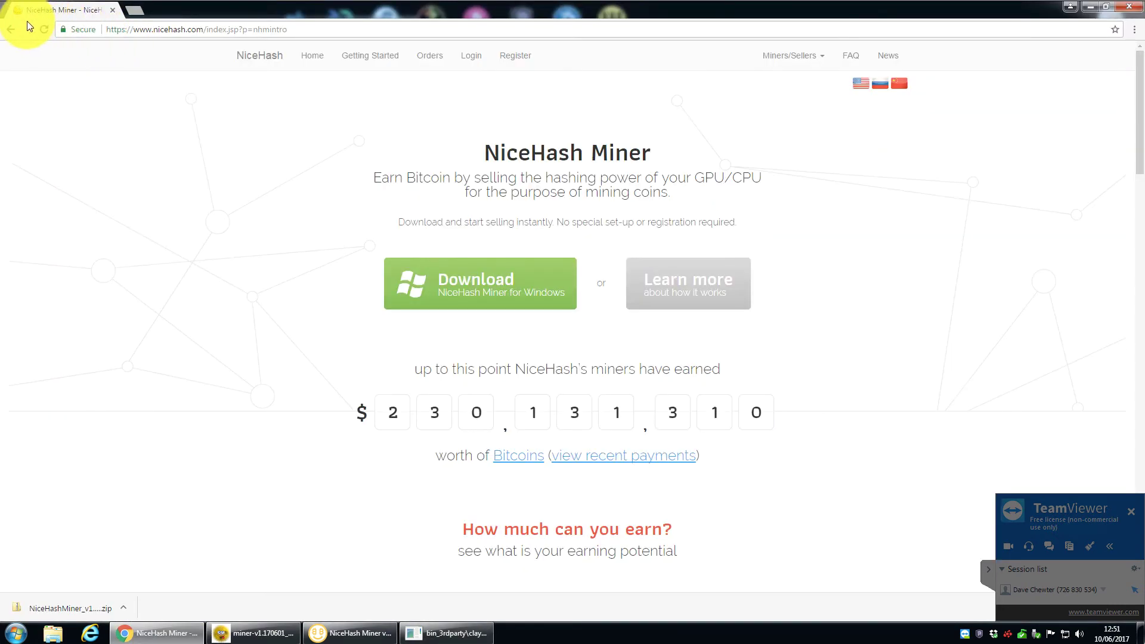
{"action": "left_click", "coordinate": [310, 67]}
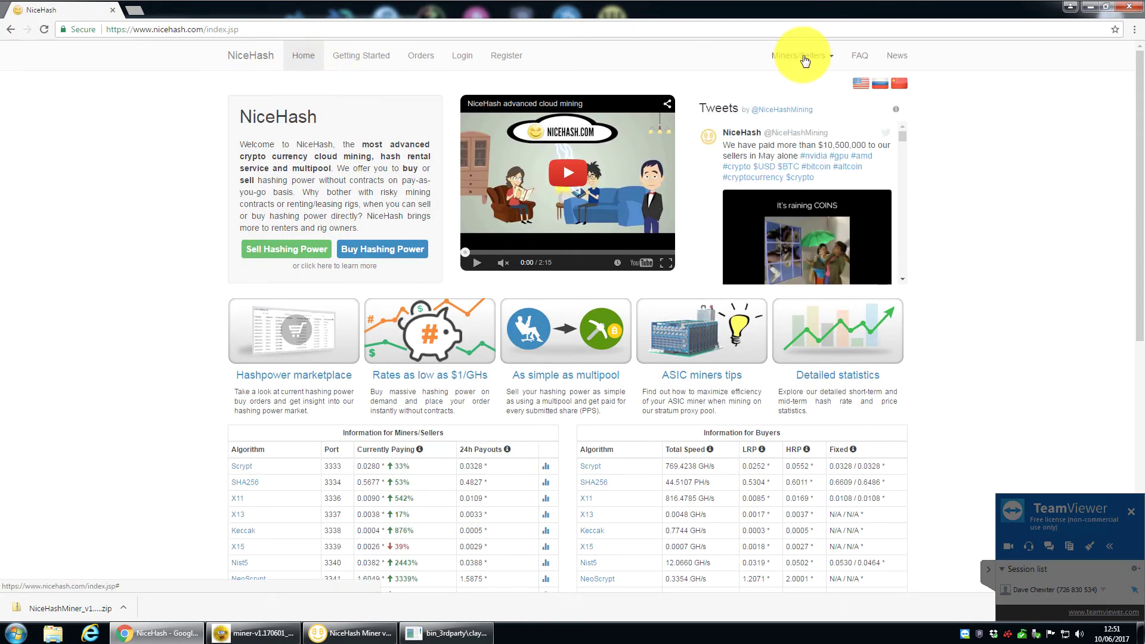
{"action": "left_click", "coordinate": [804, 59]}
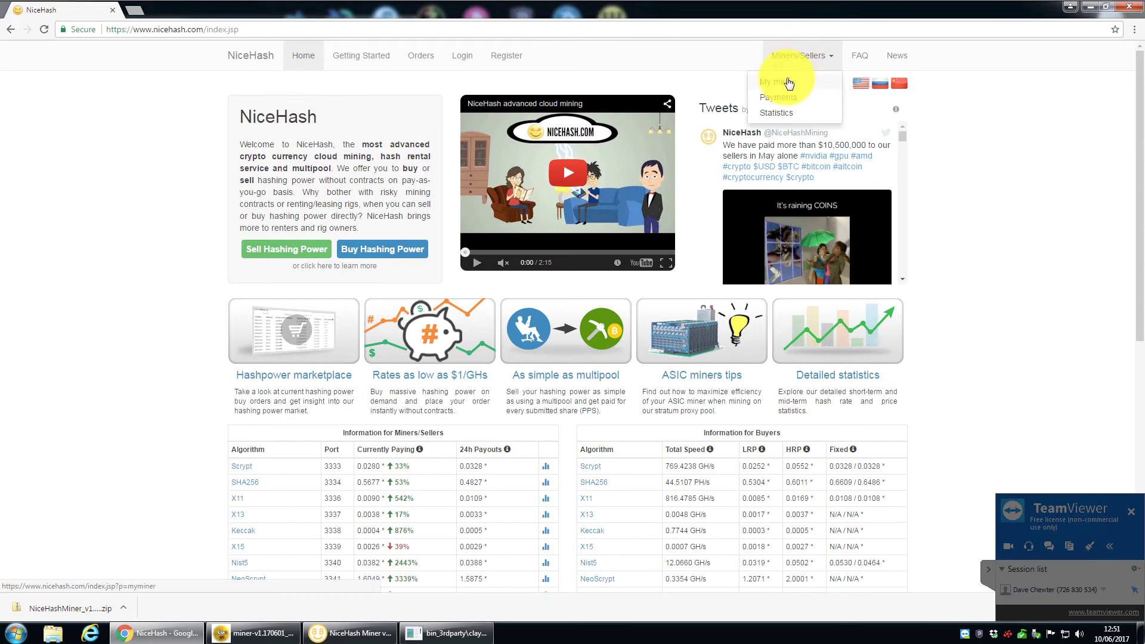
{"action": "left_click", "coordinate": [778, 83]}
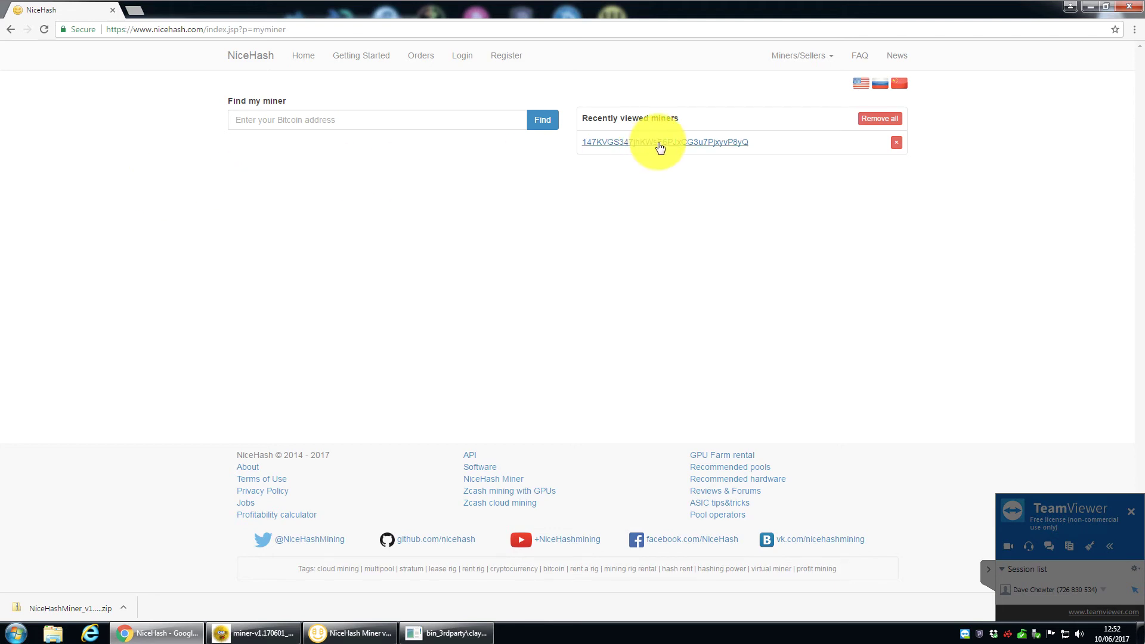
{"action": "left_click", "coordinate": [281, 119]}
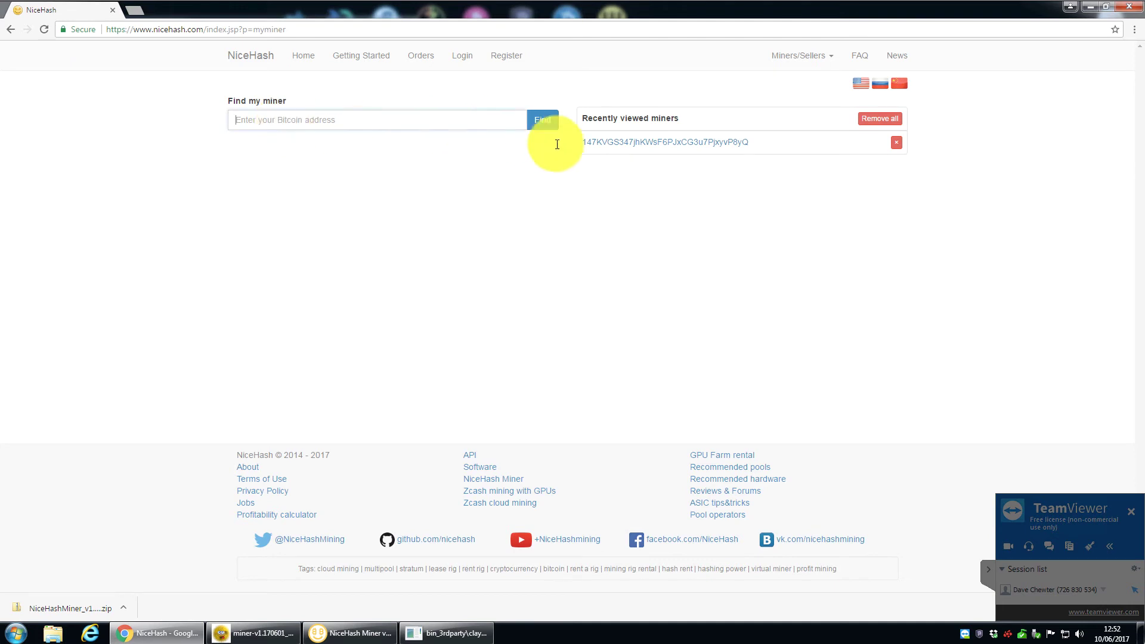
Step: Open the recently viewed Bitcoin address's stats: 0.00144961 BTC unpaid, 0.27 USD/Day
{"action": "left_click", "coordinate": [617, 145]}
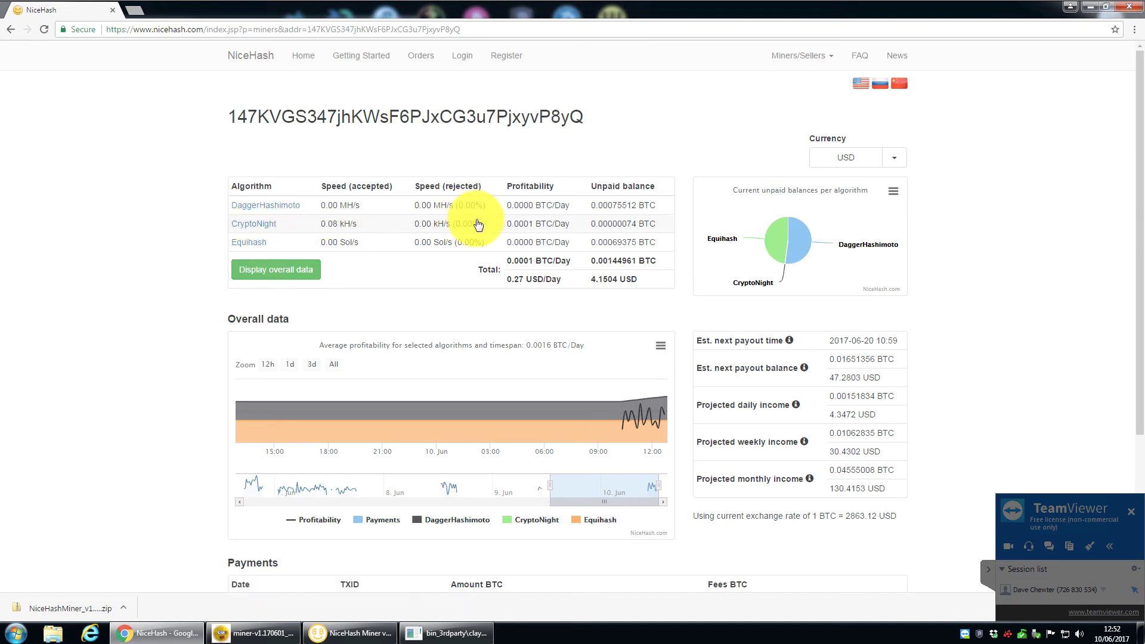
{"action": "mouse_move", "coordinate": [599, 431]}
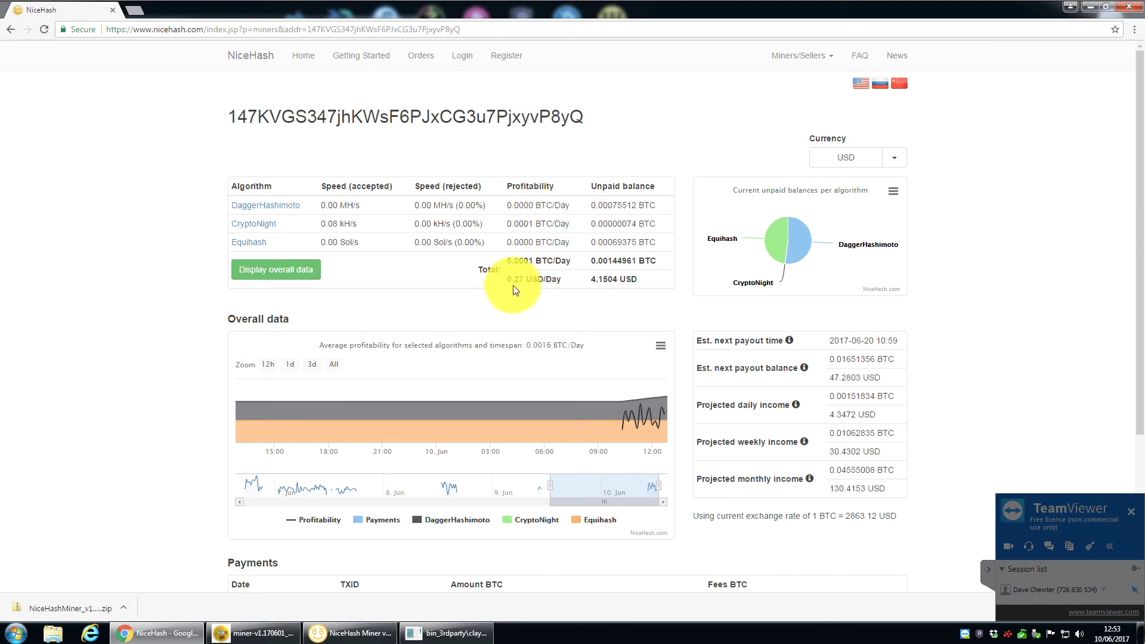
Step: Check NiceHash Miner, then reload the stats page to update payout projections to 0.01651219 BTC
{"action": "left_click", "coordinate": [352, 633]}
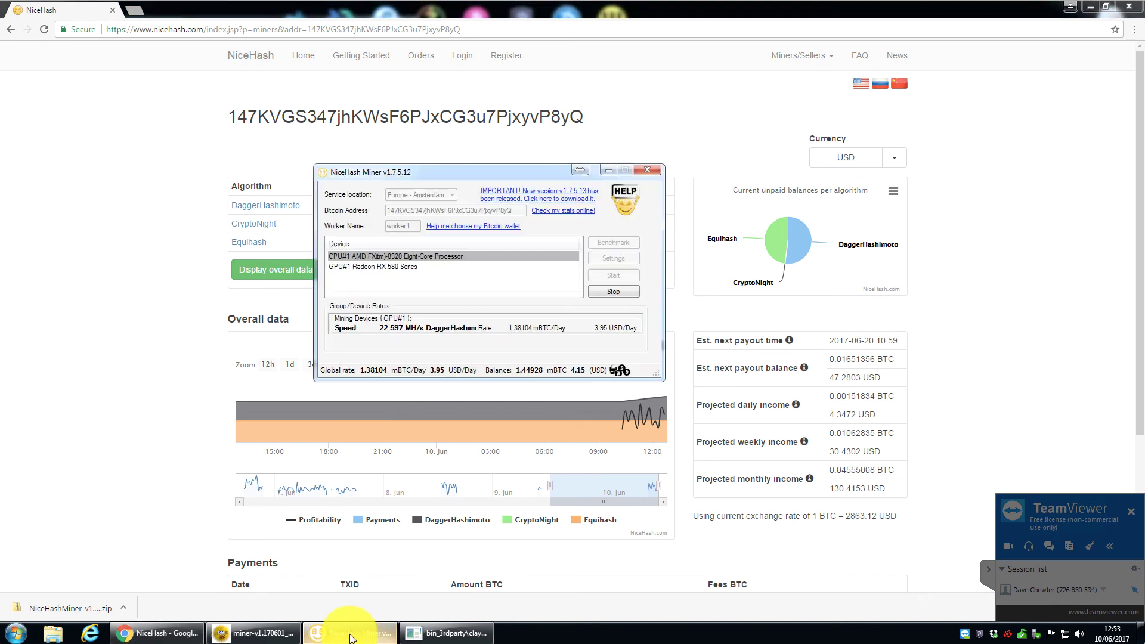
{"action": "left_click", "coordinate": [292, 303]}
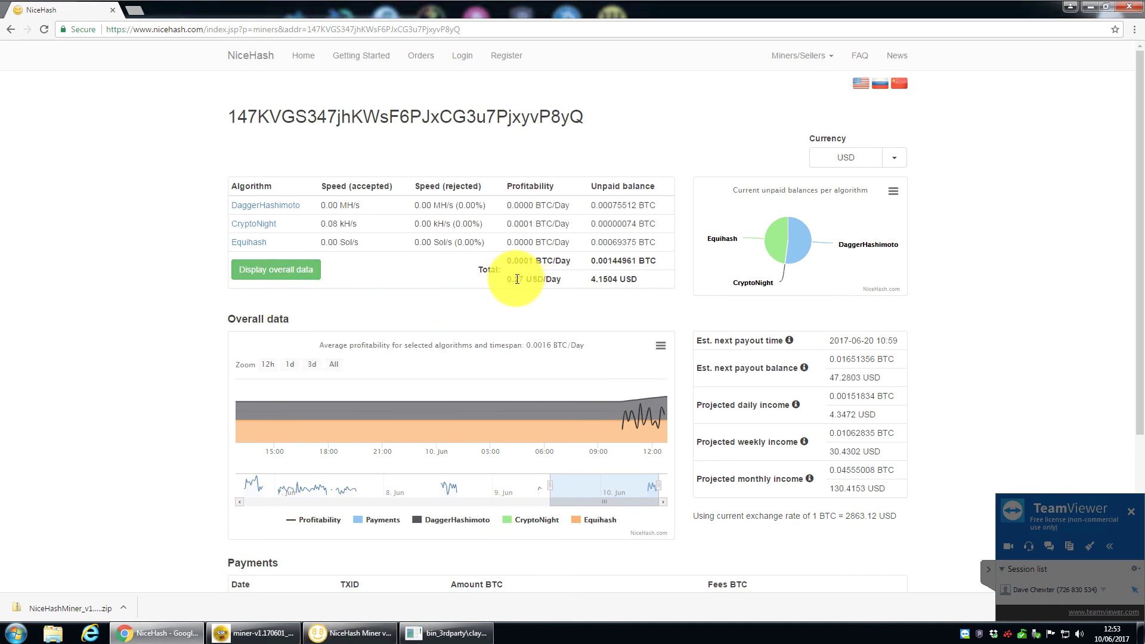
{"action": "left_click", "coordinate": [44, 28]}
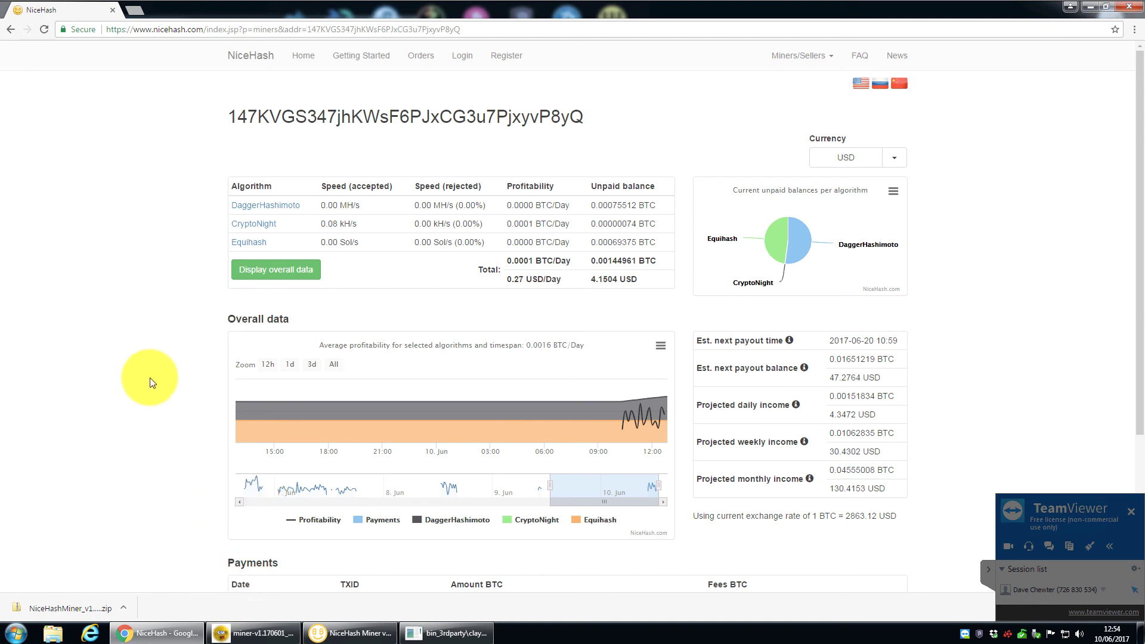
{"action": "mouse_move", "coordinate": [797, 242]}
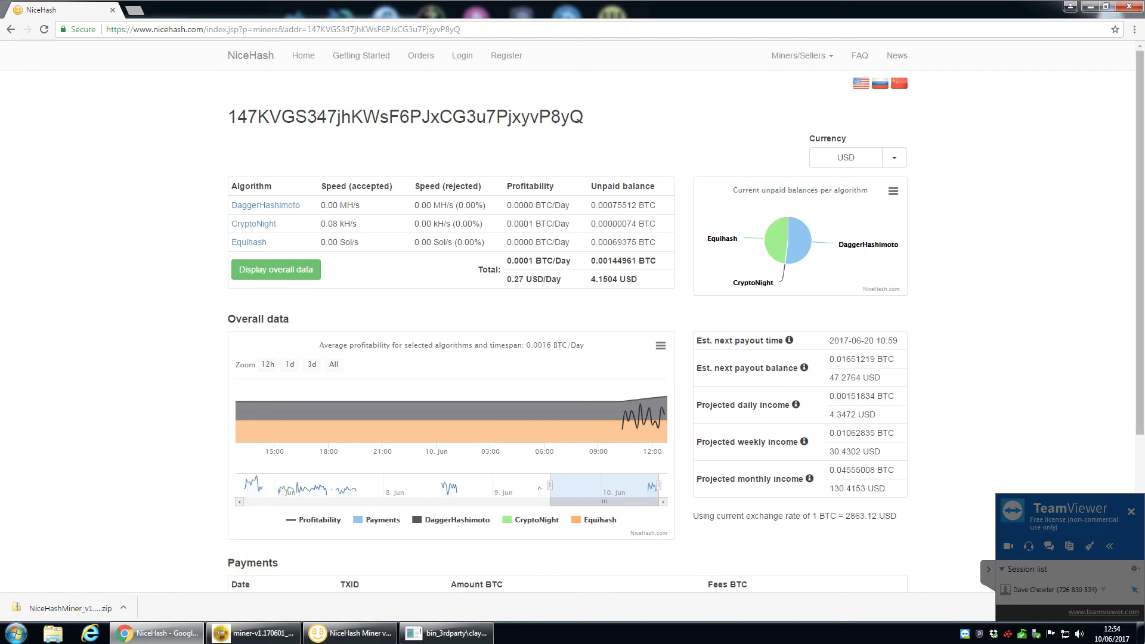